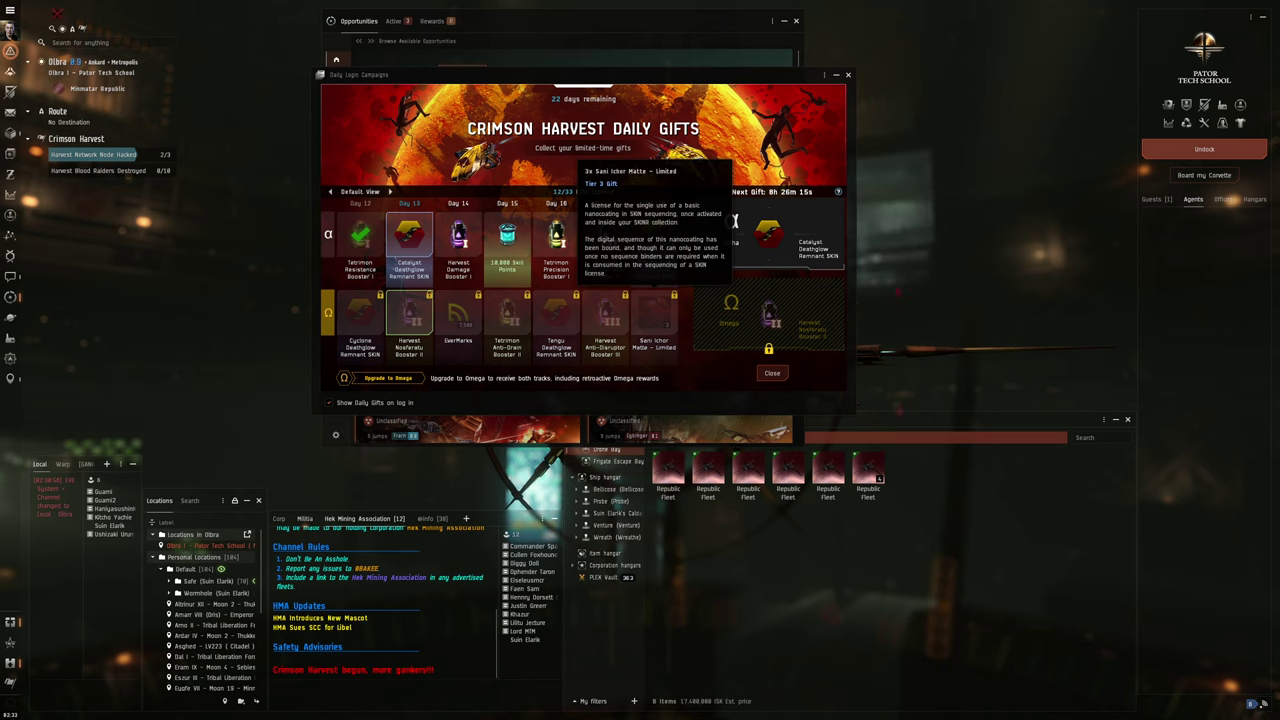
Close the Crimson Harvest Daily Login Campaign window, revealing the Daily Goals list.
{"action": "left_click", "coordinate": [780, 375]}
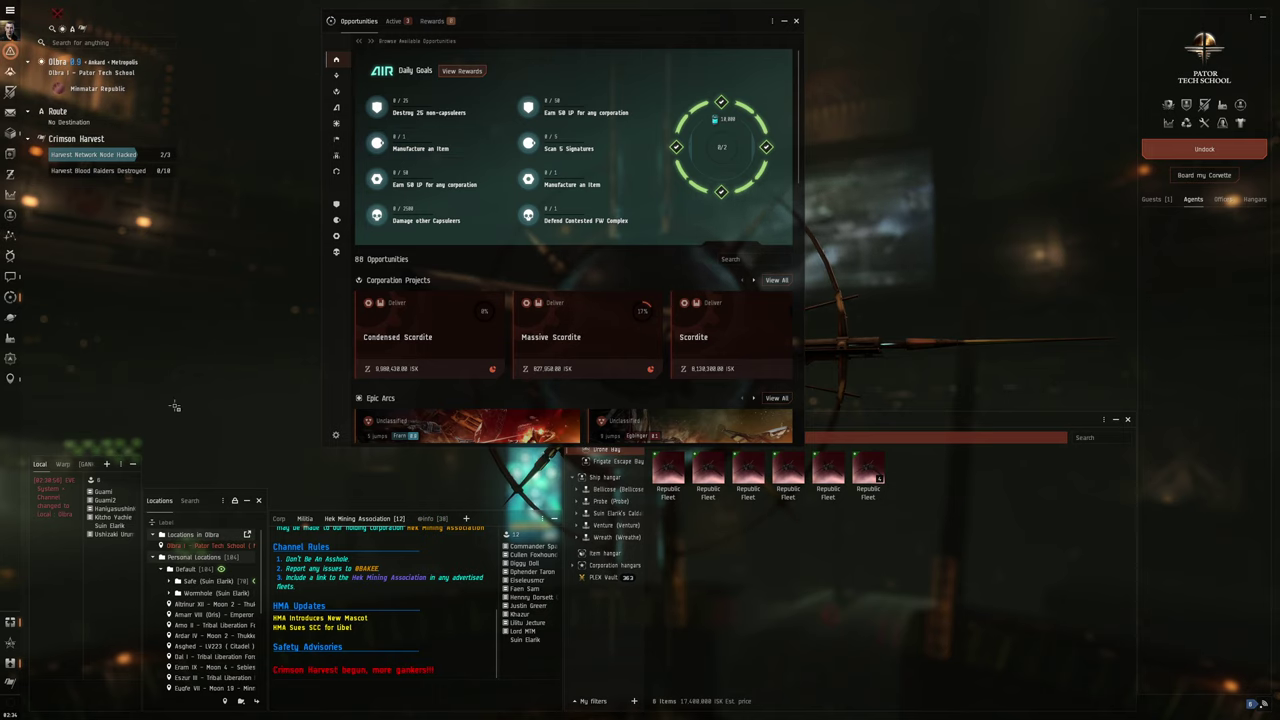
Deliver the finished Warrior I manufacturing job from the Industry jobs list.
{"action": "left_click", "coordinate": [10, 337]}
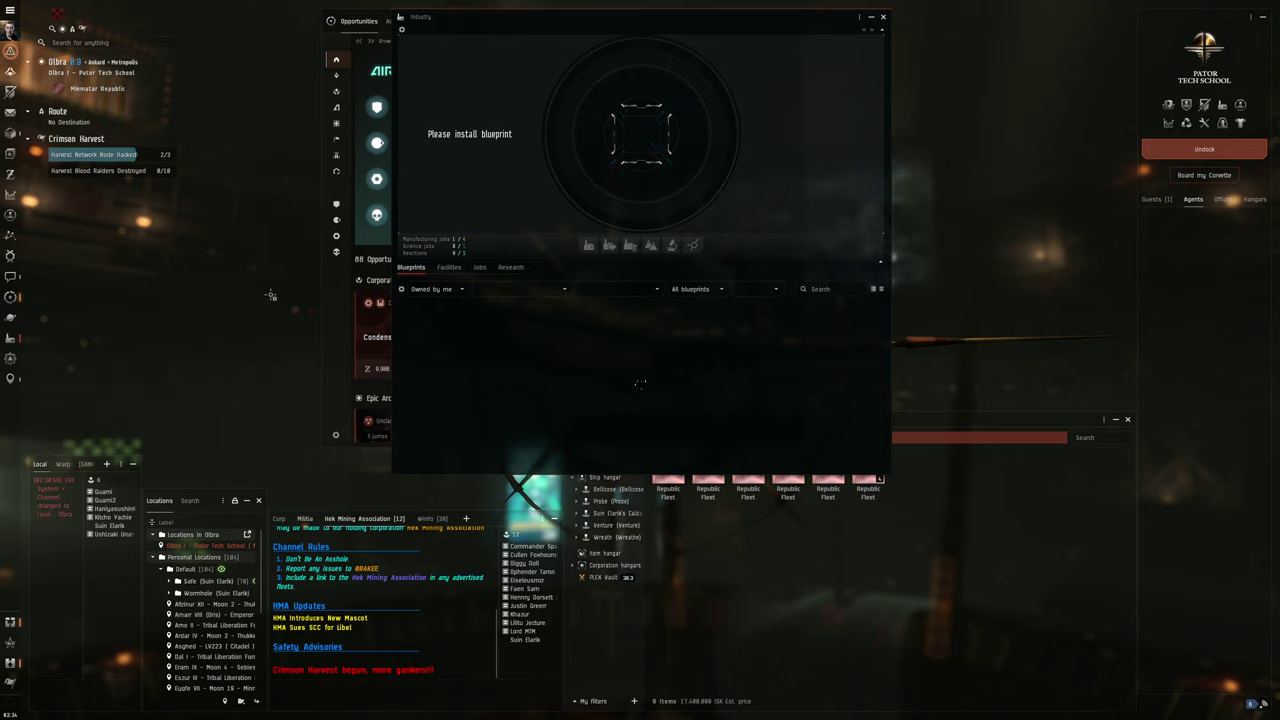
{"action": "left_click", "coordinate": [480, 268]}
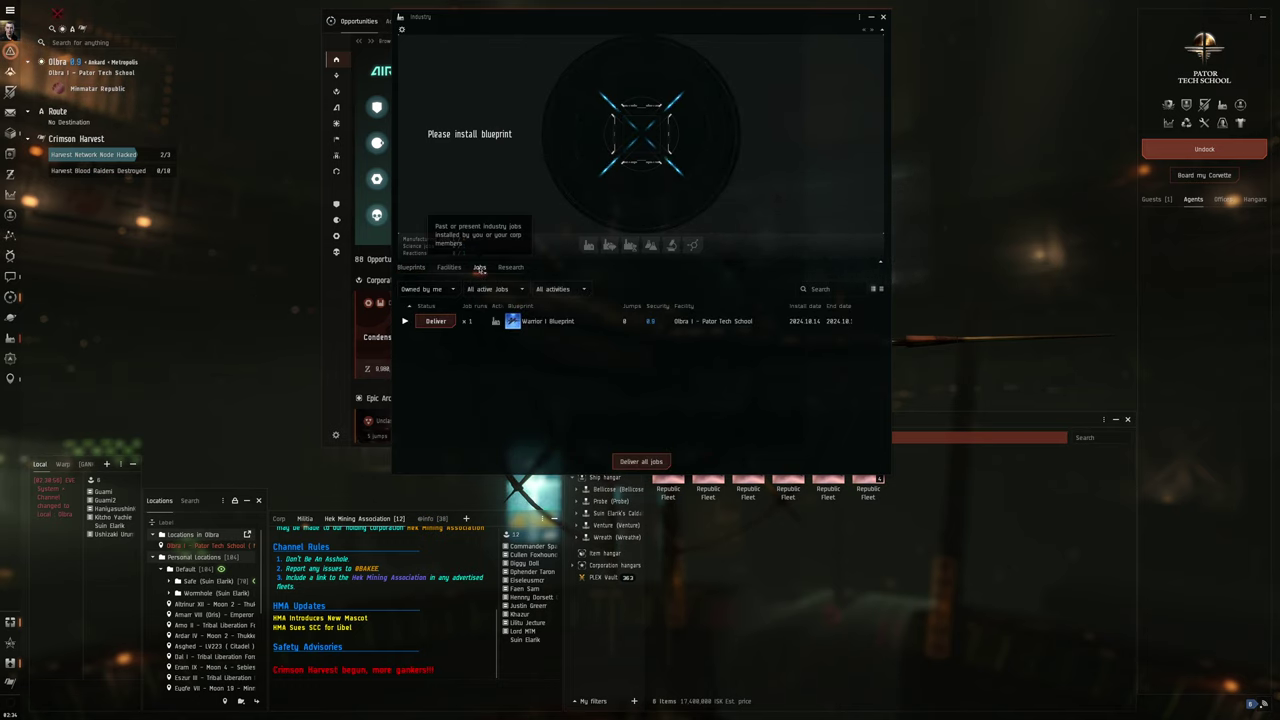
{"action": "left_click", "coordinate": [436, 321]}
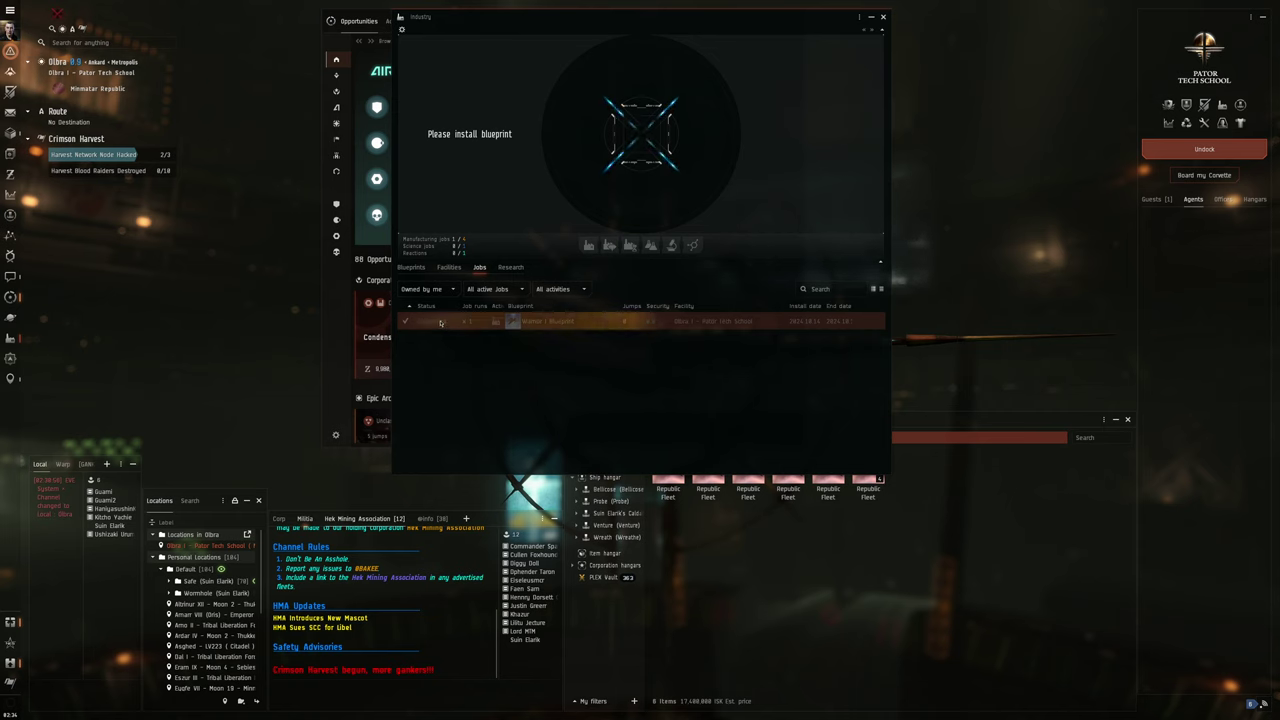
Start a new manufacturing job from the Warrior I Blueprint, then close Industry.
{"action": "left_click", "coordinate": [413, 268]}
{"action": "scroll", "coordinate": [479, 368], "scroll_direction": "down", "scroll_amount": 2}
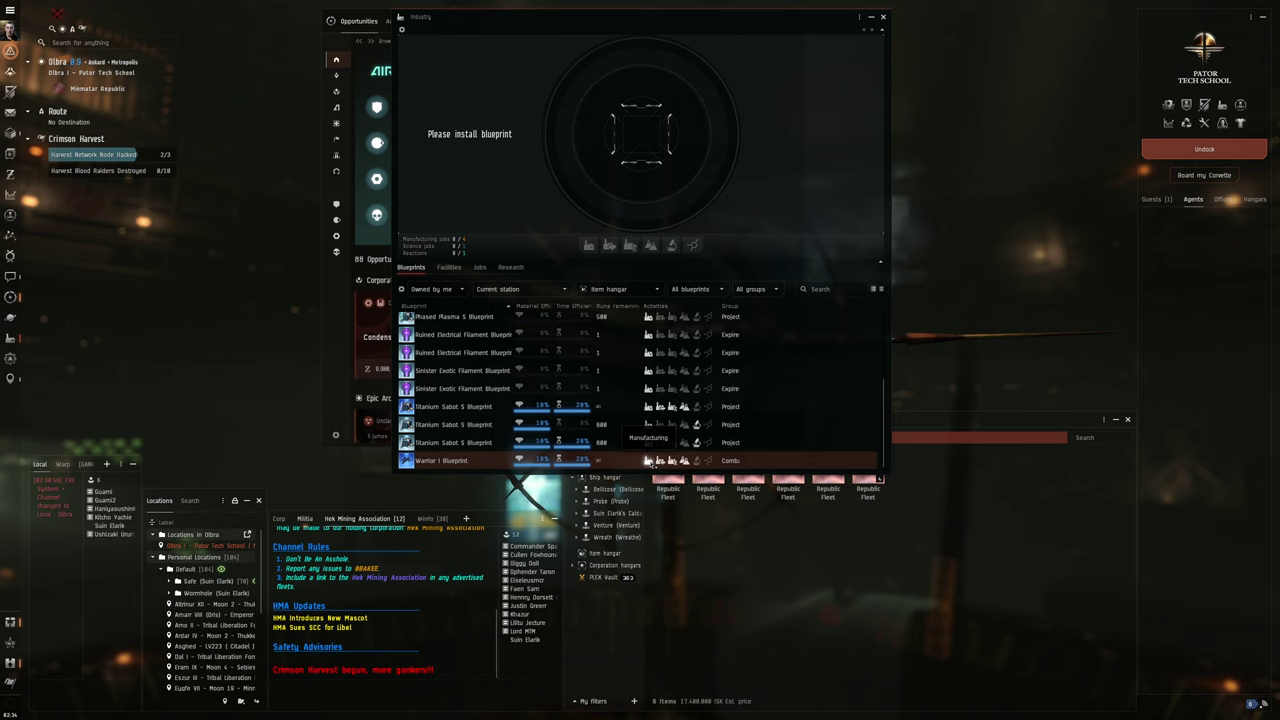
{"action": "left_click", "coordinate": [647, 460]}
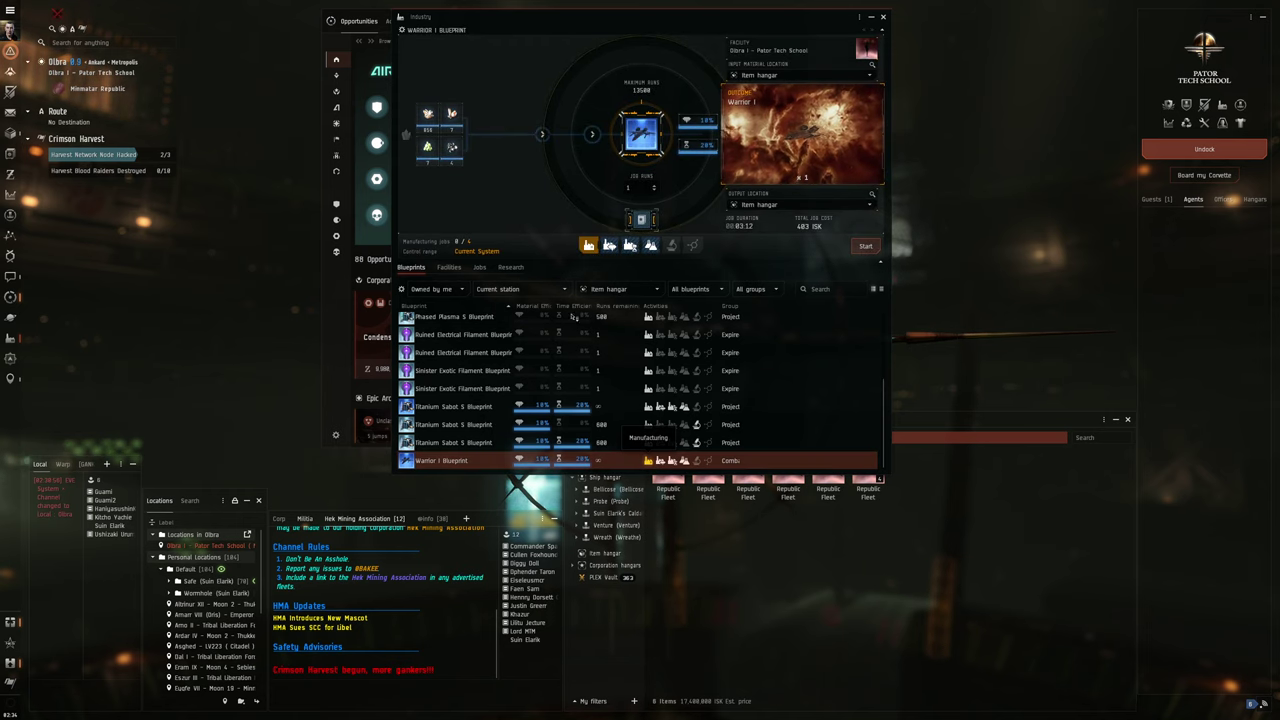
{"action": "left_click", "coordinate": [865, 247]}
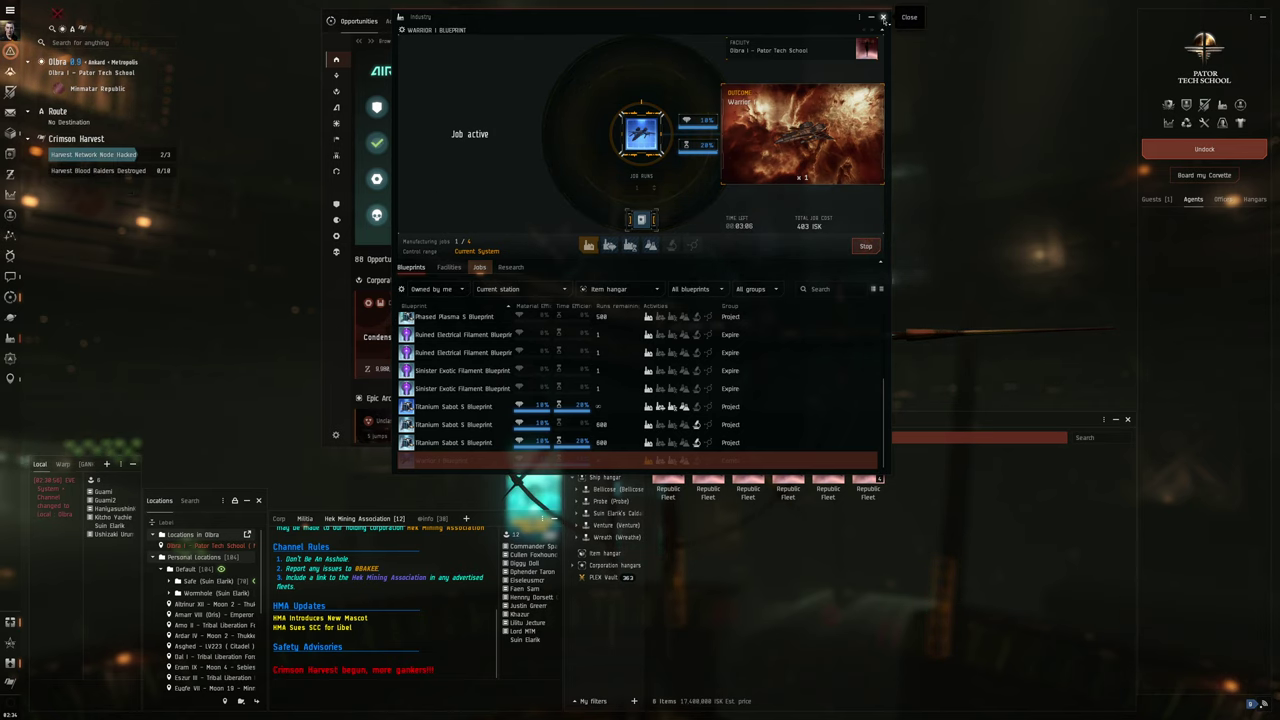
{"action": "left_click", "coordinate": [882, 17]}
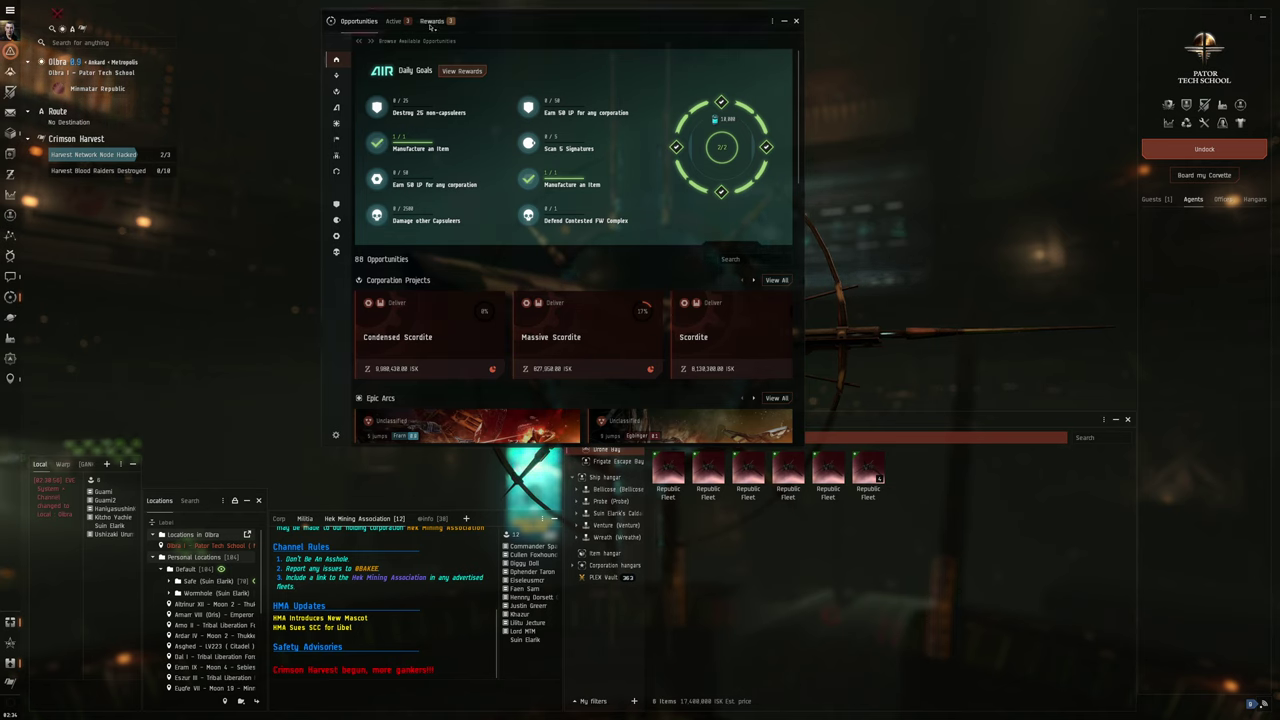
Check that the daily bonus and both manufacturing rewards are claimed, then close Opportunities.
{"action": "left_click", "coordinate": [431, 24]}
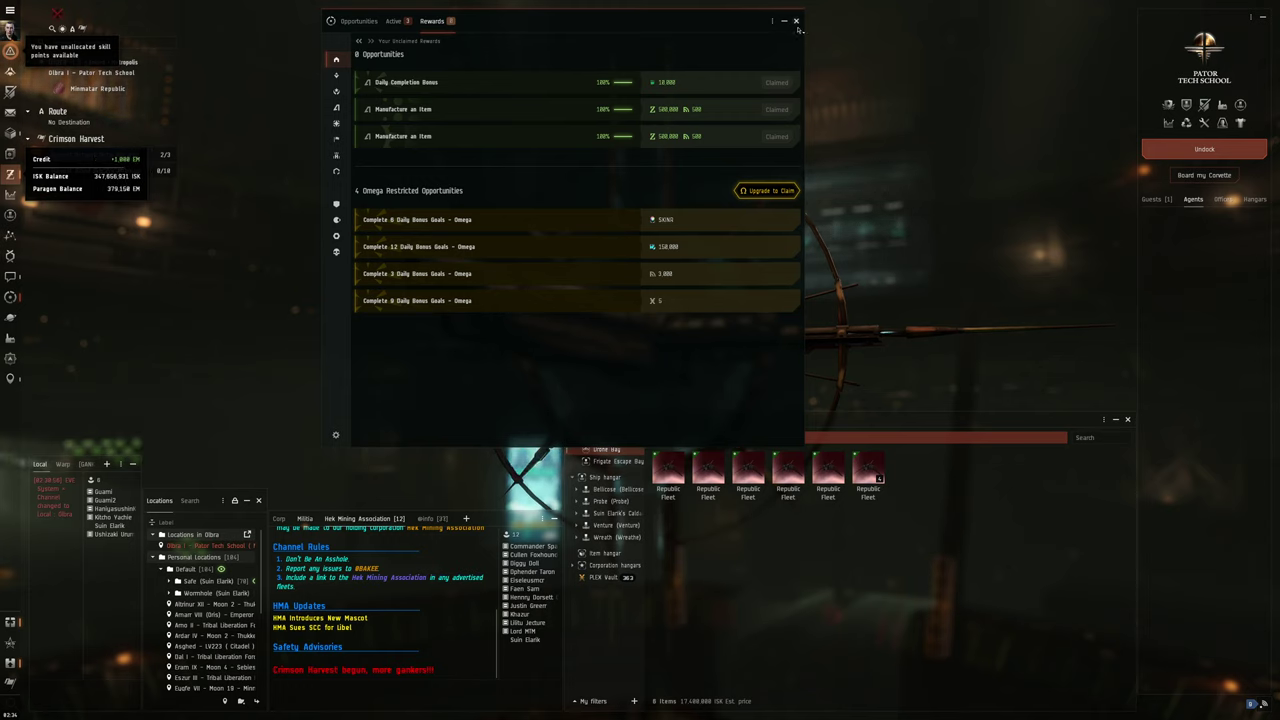
{"action": "left_click", "coordinate": [796, 21]}
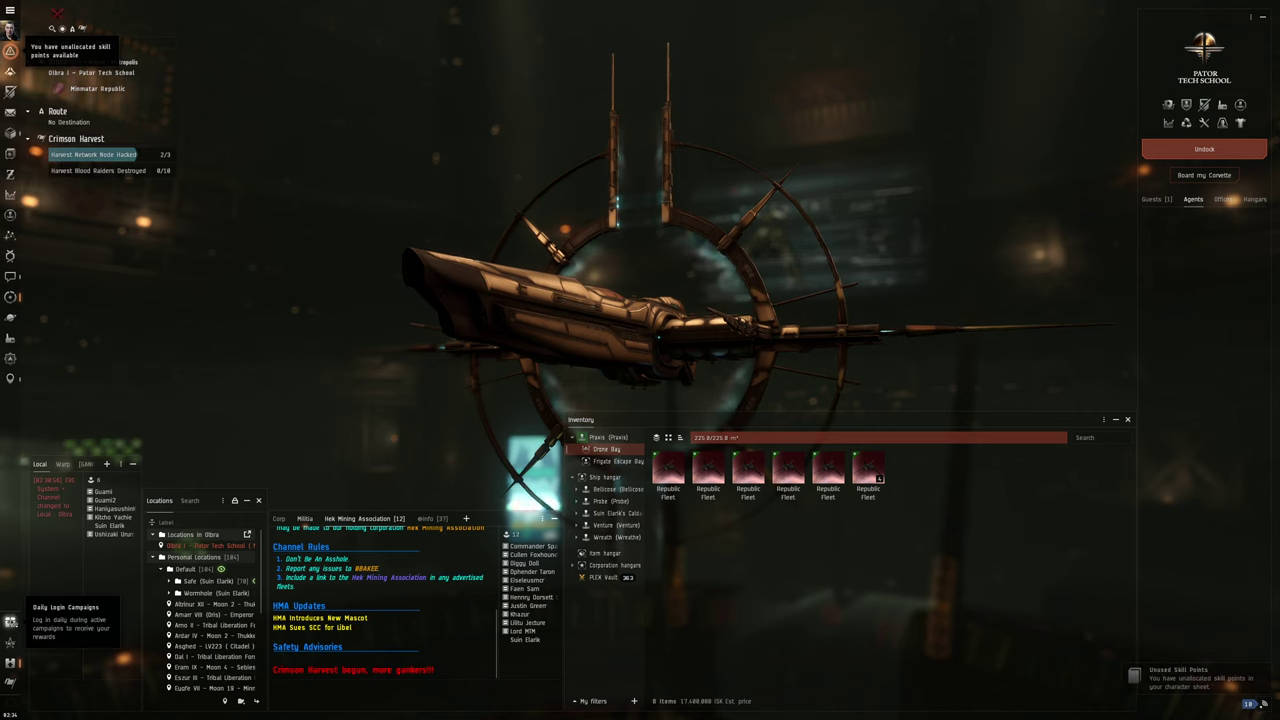
Redeem all seven pending items to the current station.
{"action": "left_click", "coordinate": [10, 662]}
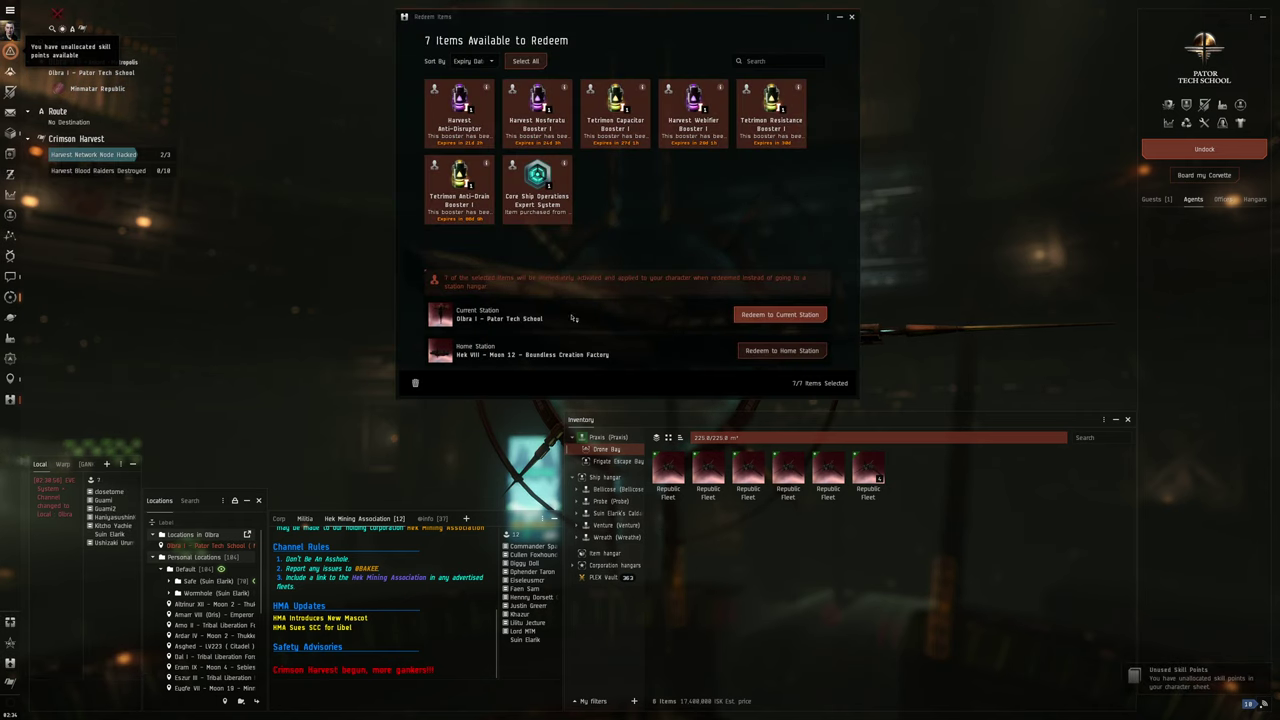
{"action": "left_click", "coordinate": [682, 213]}
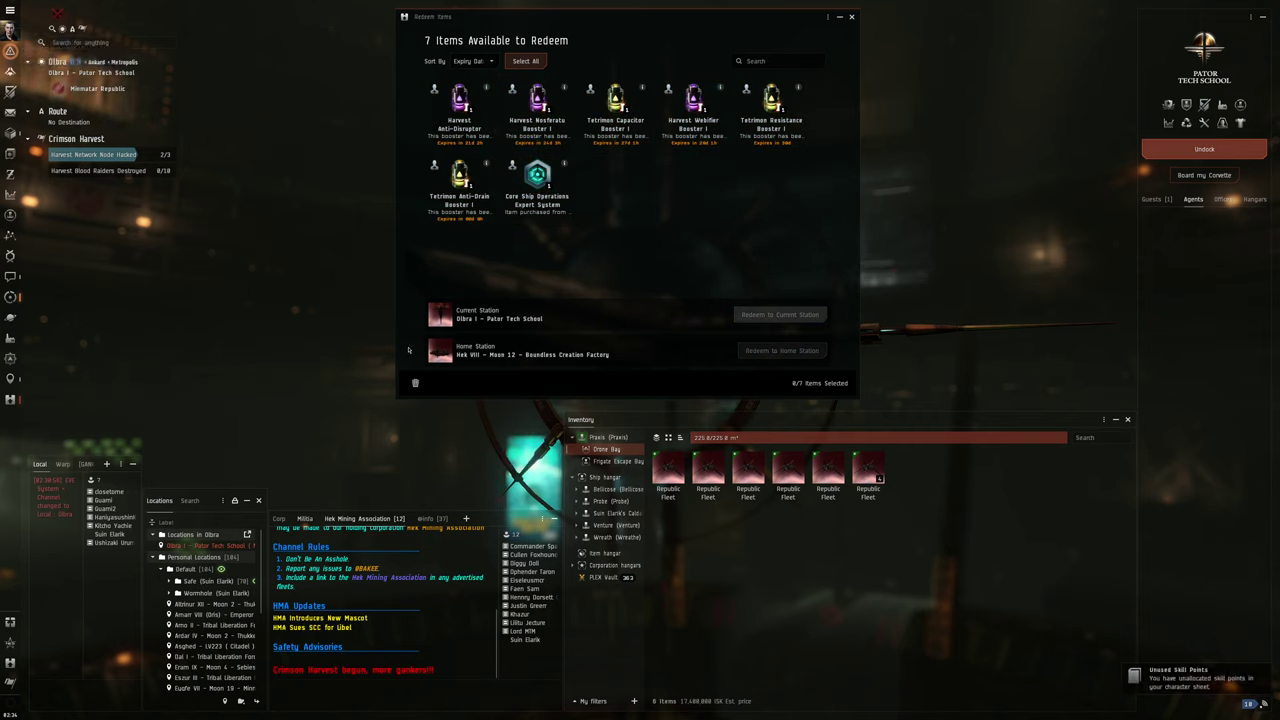
{"action": "left_click", "coordinate": [851, 17]}
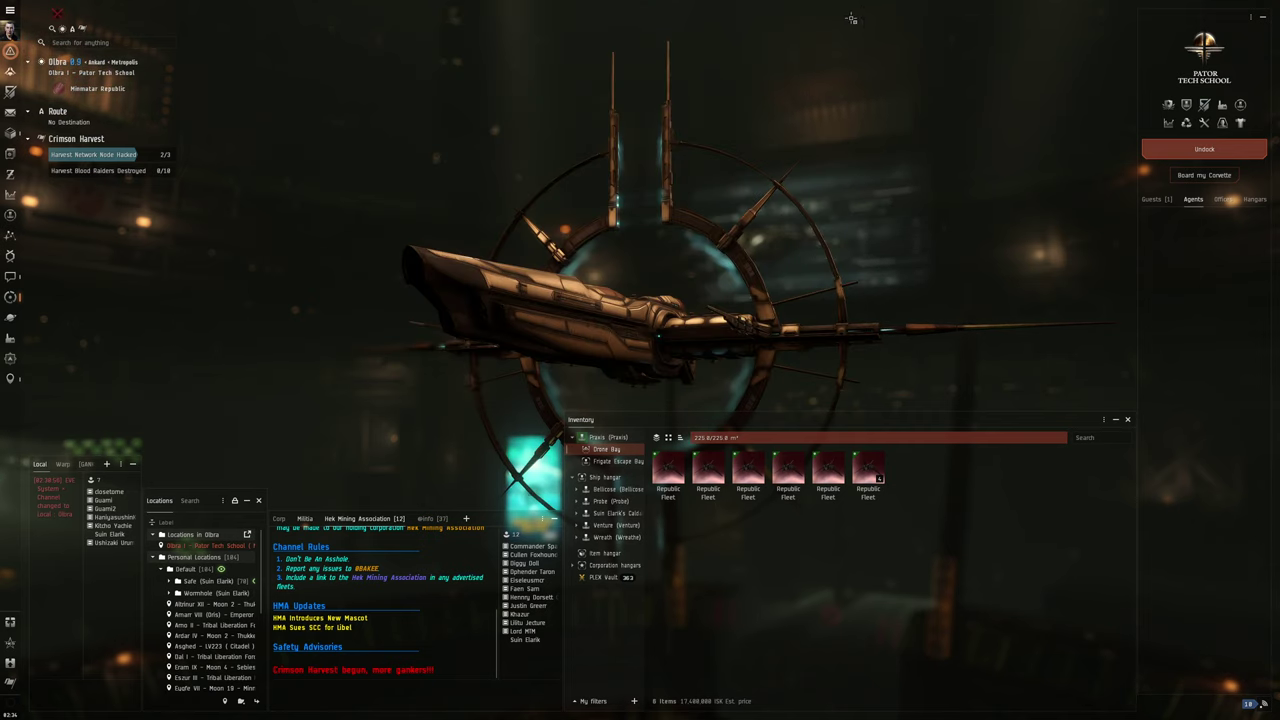
View the surface of the Eygfe II planetary colony.
{"action": "left_click", "coordinate": [11, 318]}
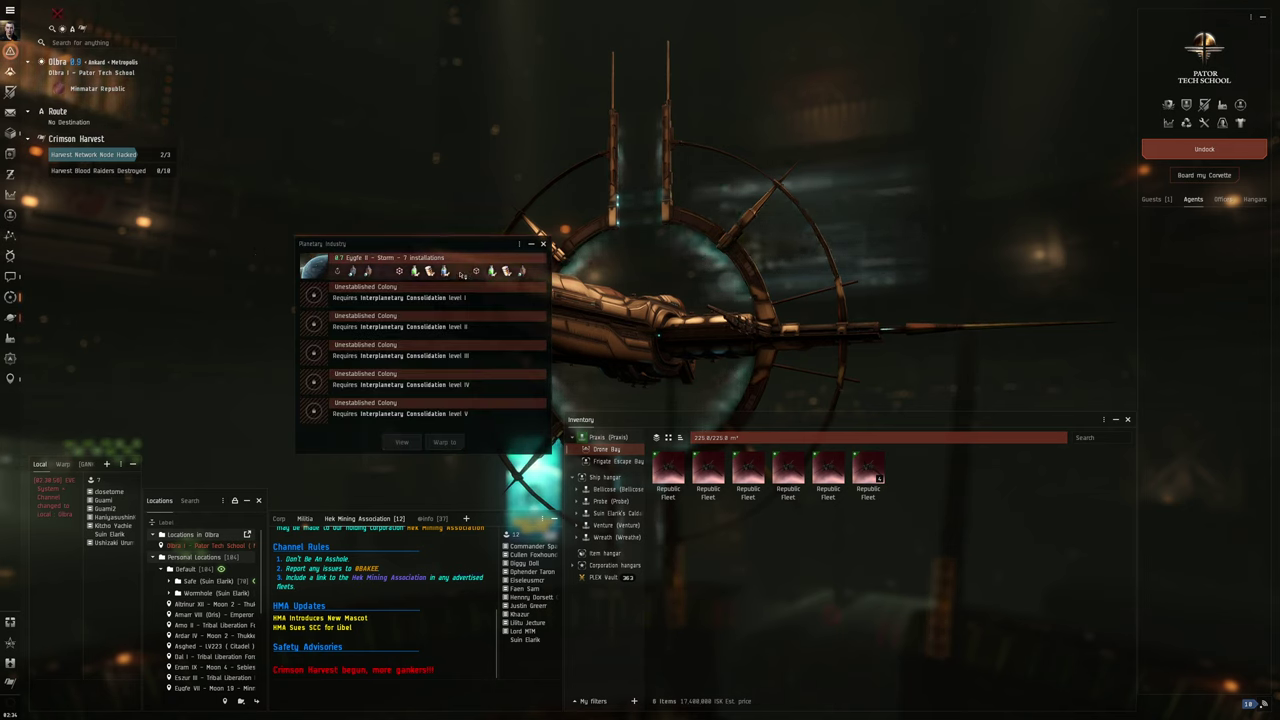
{"action": "left_click", "coordinate": [430, 265]}
{"action": "left_click", "coordinate": [392, 443]}
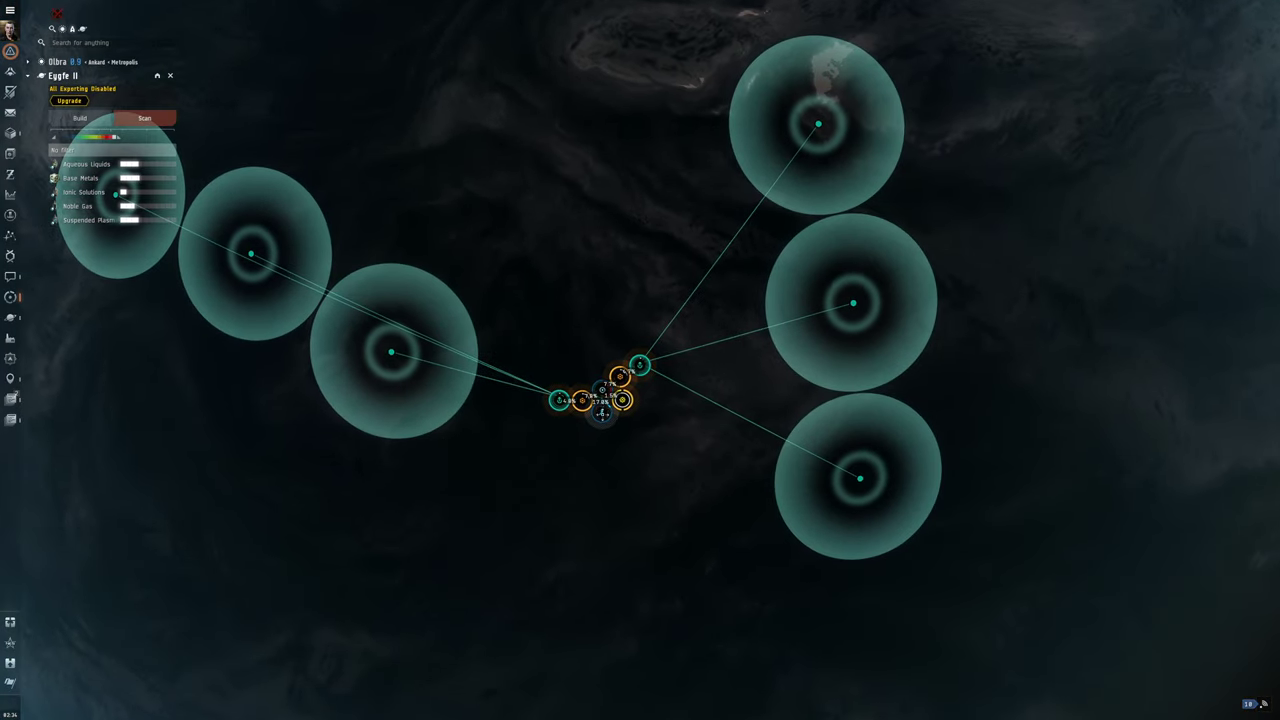
Review the Storm Launchpad's stored commodities, then return to the station view.
{"action": "left_click", "coordinate": [601, 409]}
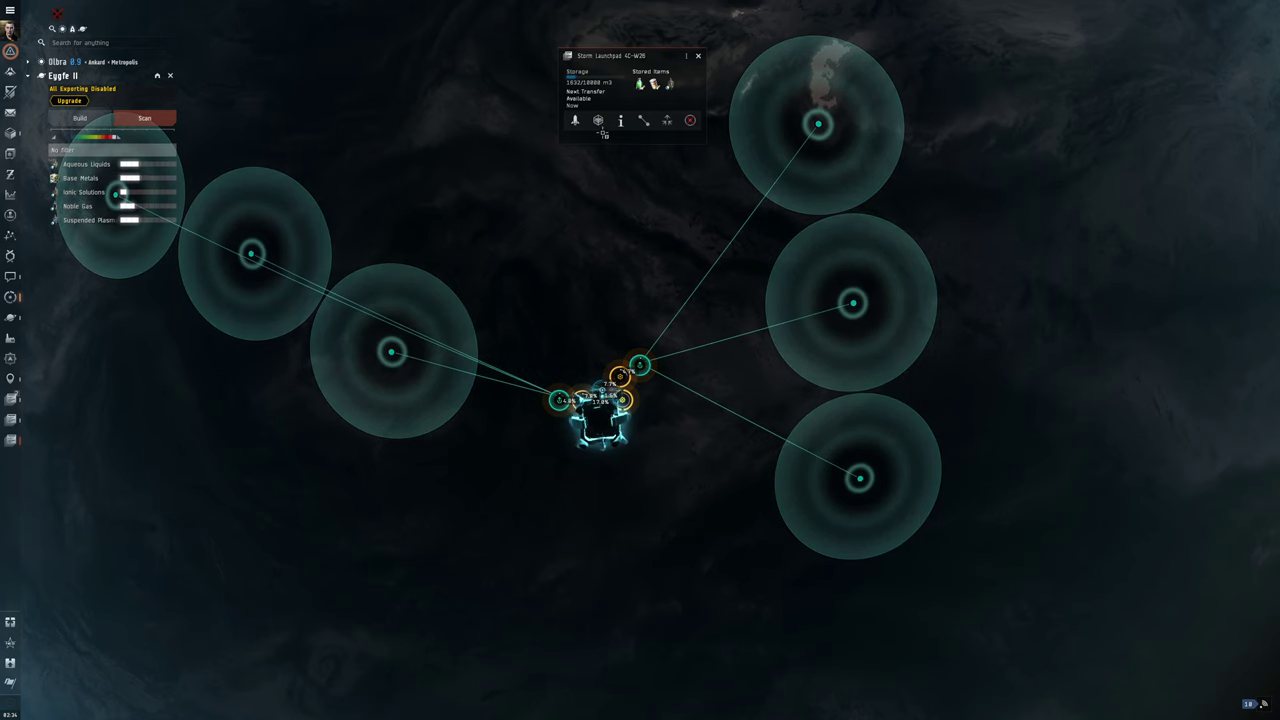
{"action": "left_click", "coordinate": [600, 121]}
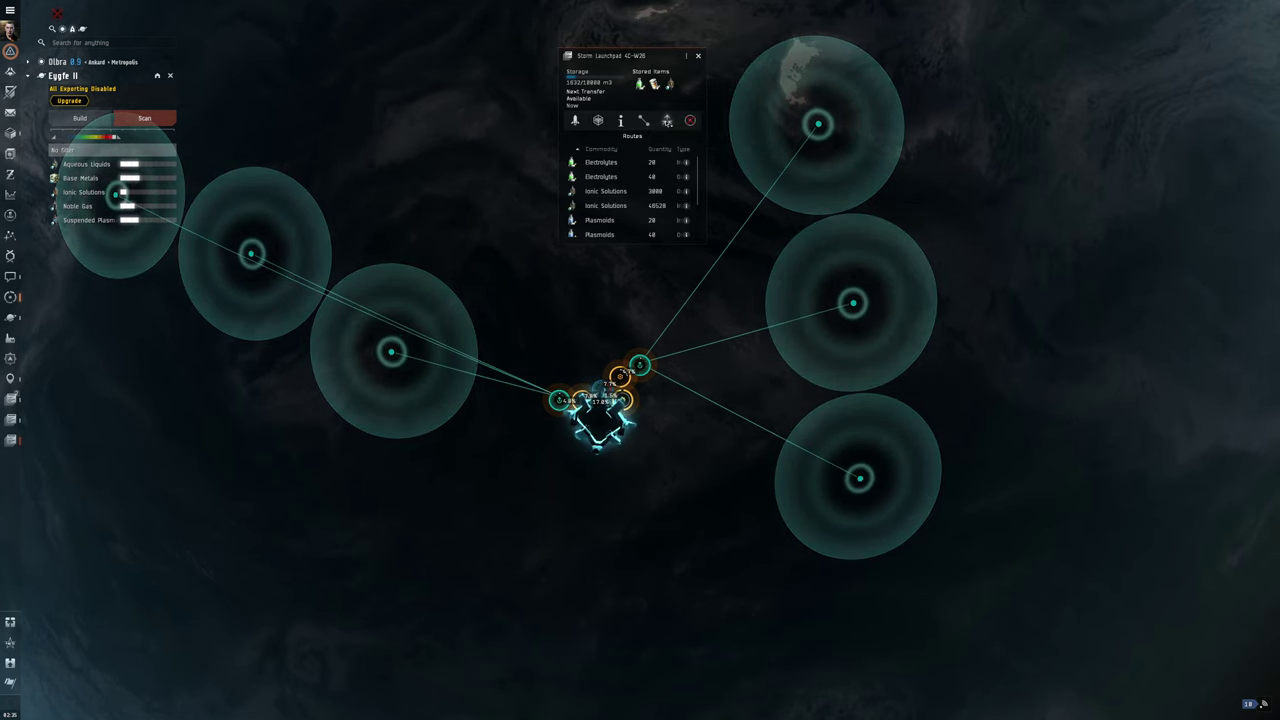
{"action": "scroll", "coordinate": [628, 202], "scroll_direction": "down", "scroll_amount": 3}
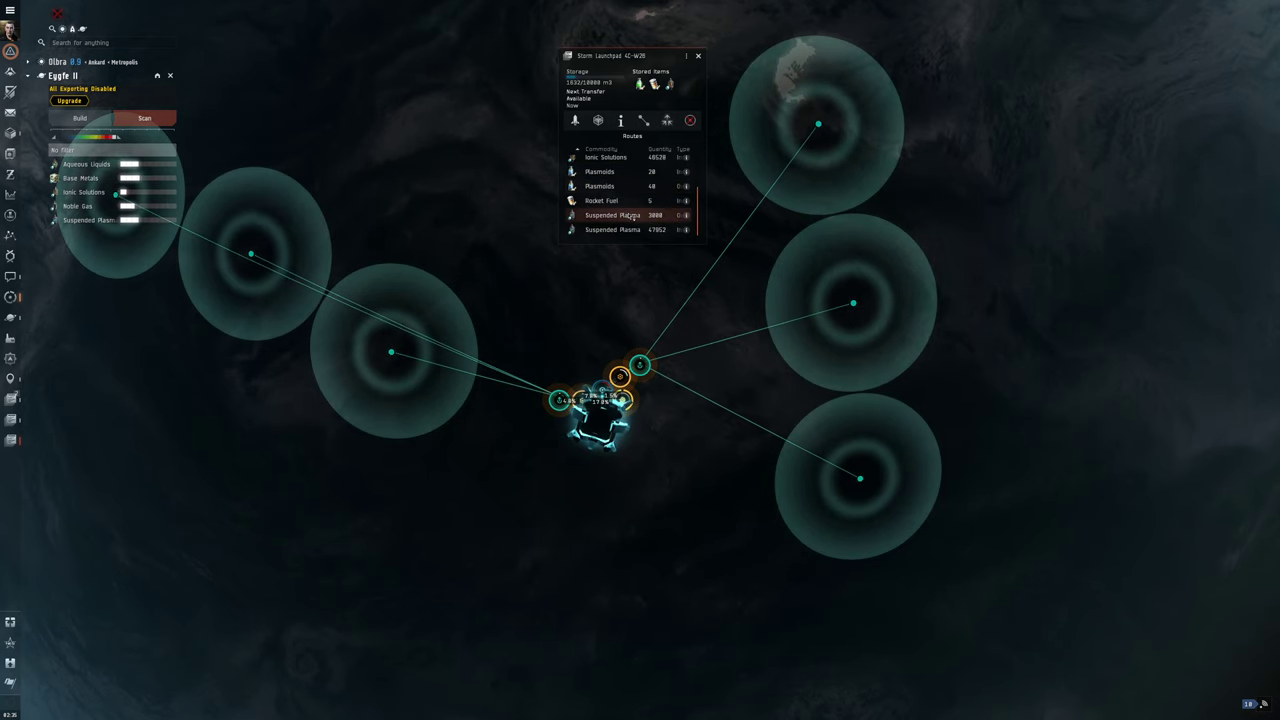
{"action": "left_click", "coordinate": [699, 56]}
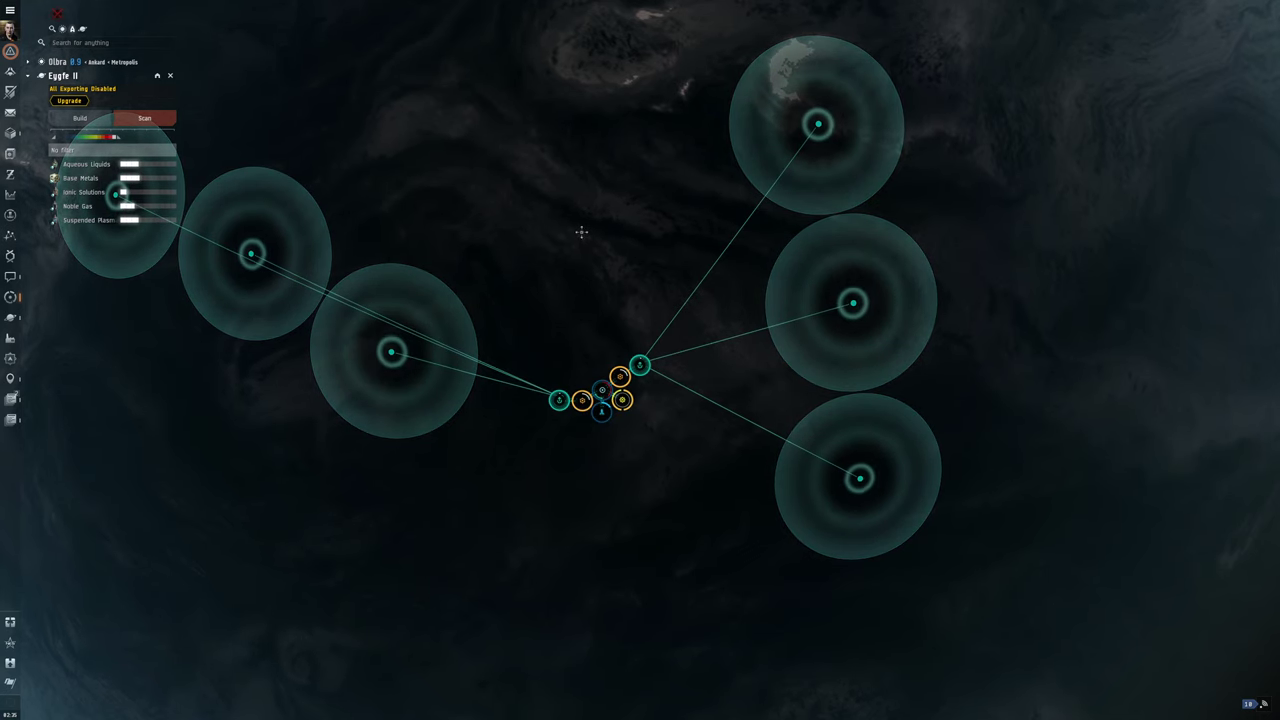
{"action": "key", "text": "Escape"}
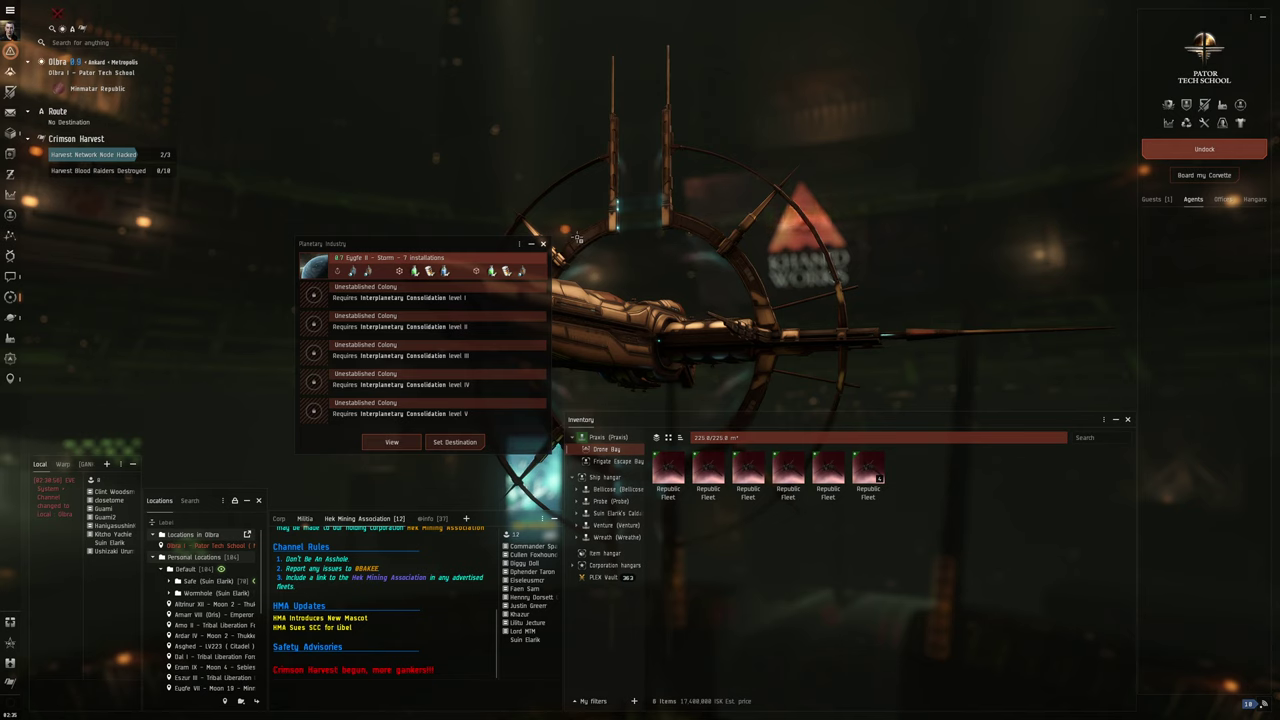